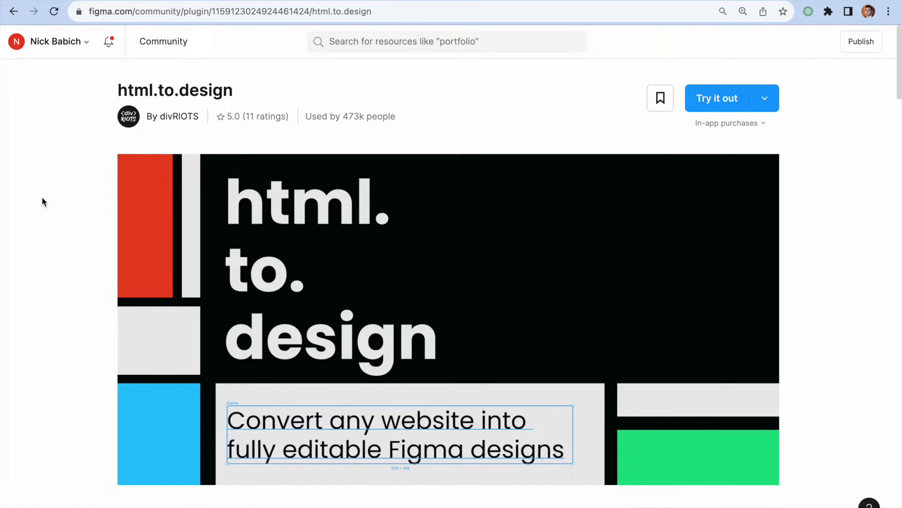
Scroll the html.to.design Community page and expand its full plugin description with Read more.
{"action": "scroll", "coordinate": [42, 198], "scroll_direction": "down", "scroll_amount": 6}
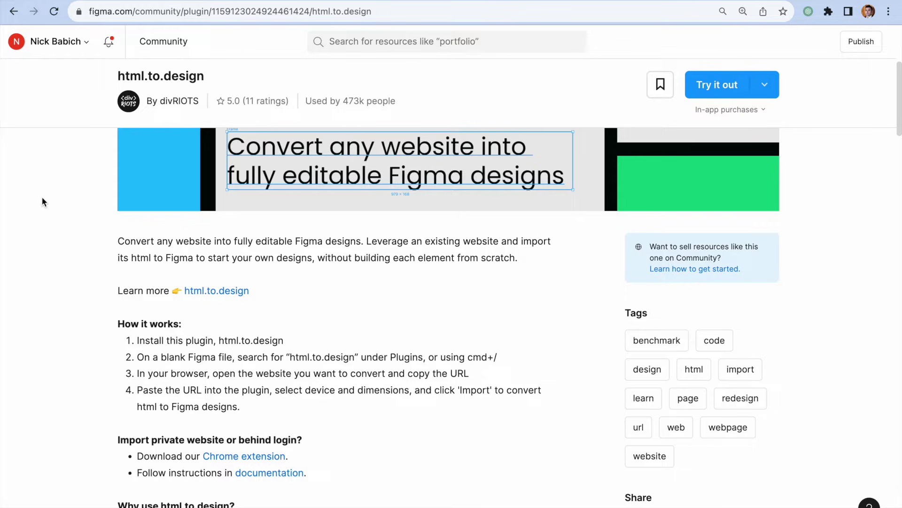
{"action": "scroll", "coordinate": [41, 198], "scroll_direction": "down", "scroll_amount": 4}
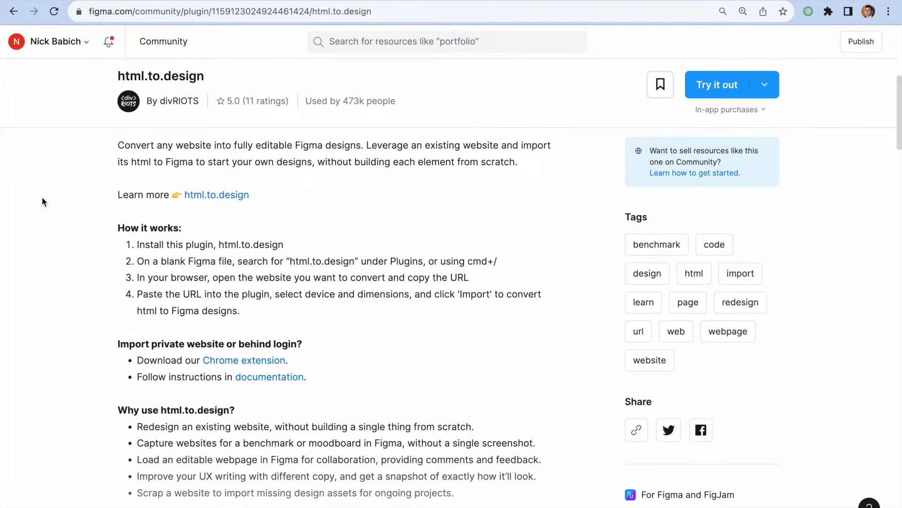
{"action": "scroll", "coordinate": [42, 201], "scroll_direction": "down", "scroll_amount": 1}
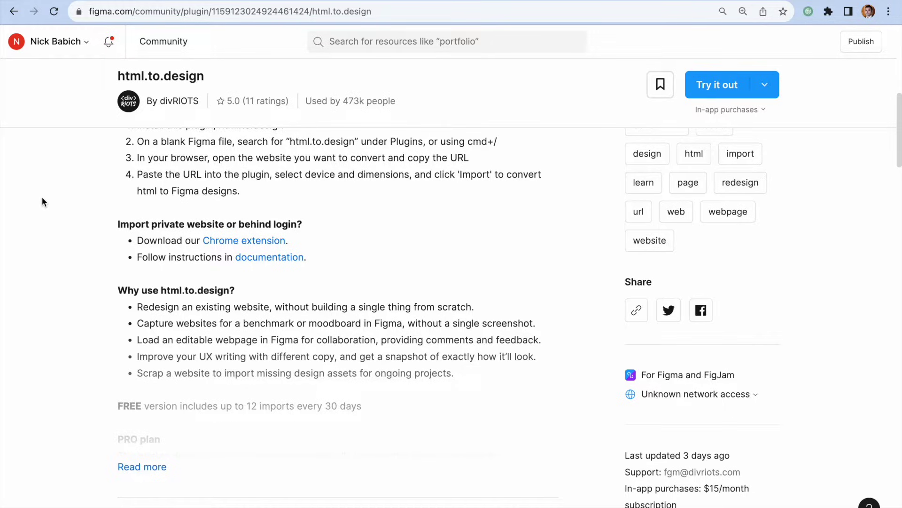
{"action": "scroll", "coordinate": [42, 201], "scroll_direction": "down", "scroll_amount": 1}
{"action": "left_click", "coordinate": [137, 411]}
{"action": "scroll", "coordinate": [101, 397], "scroll_direction": "down", "scroll_amount": 1}
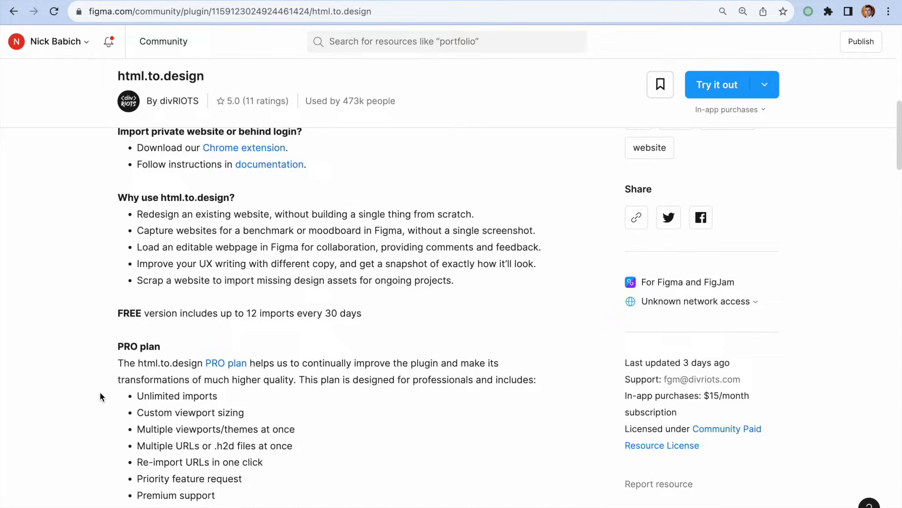
{"action": "scroll", "coordinate": [99, 392], "scroll_direction": "down", "scroll_amount": 1}
{"action": "scroll", "coordinate": [100, 392], "scroll_direction": "up", "scroll_amount": 5}
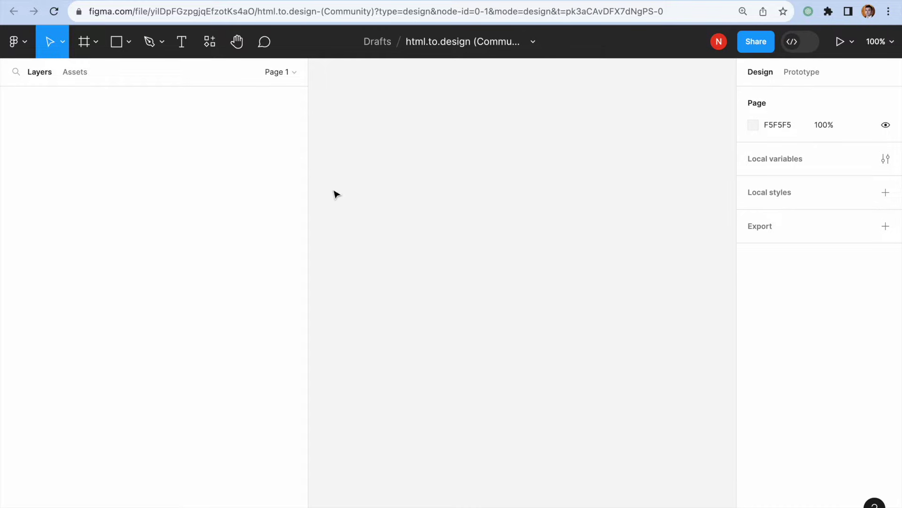
Run html.to.design from Plugins and import apple.com at Desktop 1920w in light mode.
{"action": "left_click", "coordinate": [26, 45]}
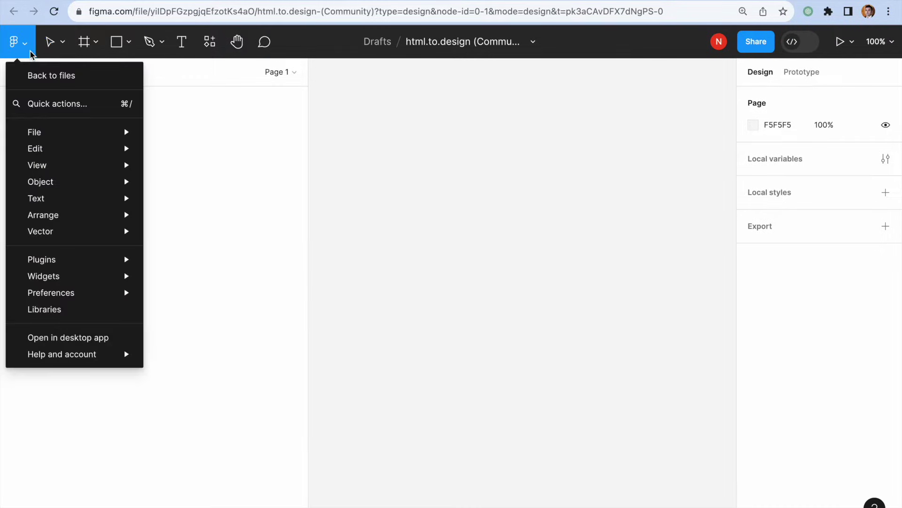
{"action": "mouse_move", "coordinate": [79, 284]}
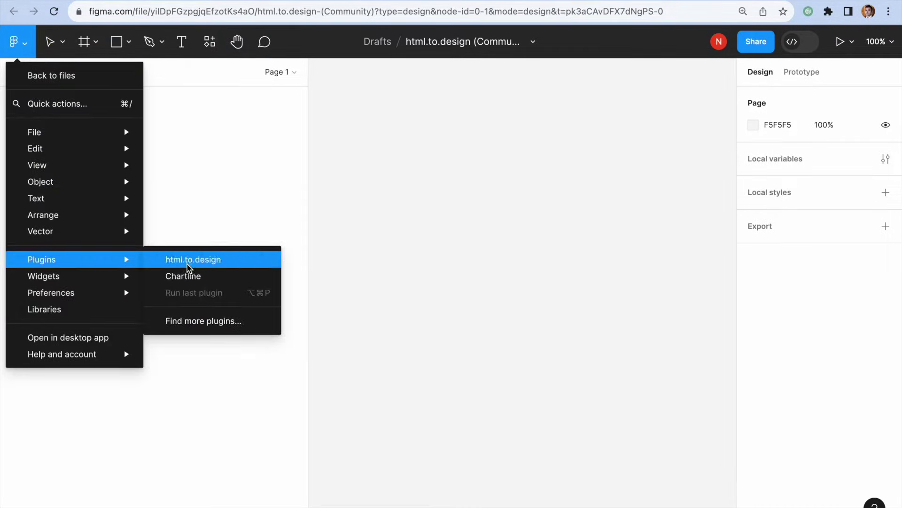
{"action": "left_click", "coordinate": [187, 260]}
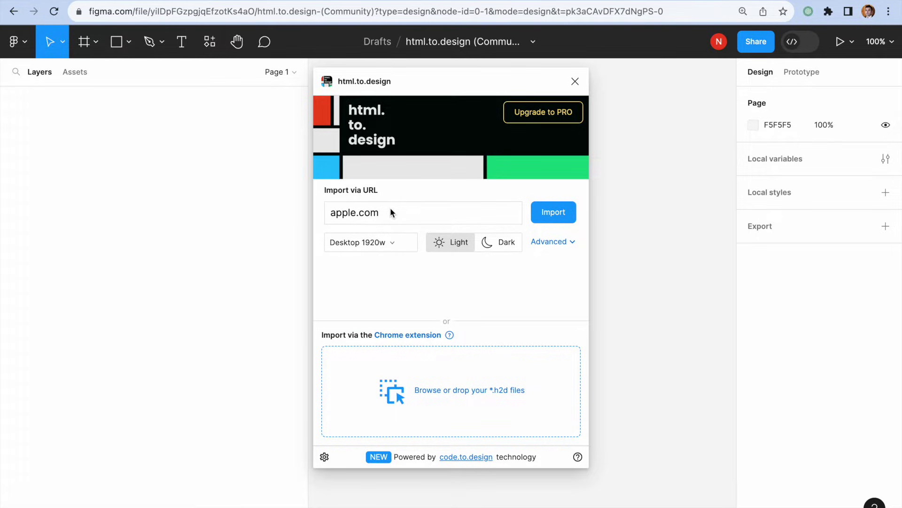
{"action": "left_click", "coordinate": [390, 243]}
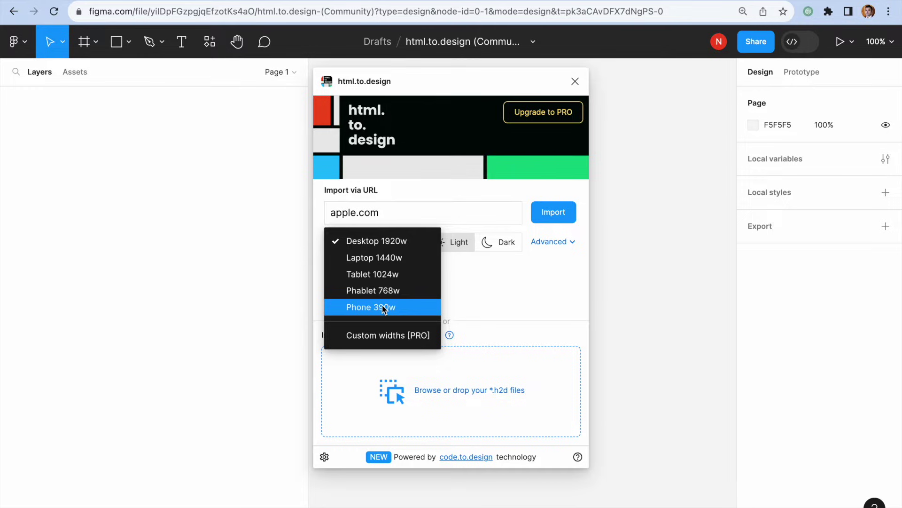
{"action": "left_click", "coordinate": [392, 241]}
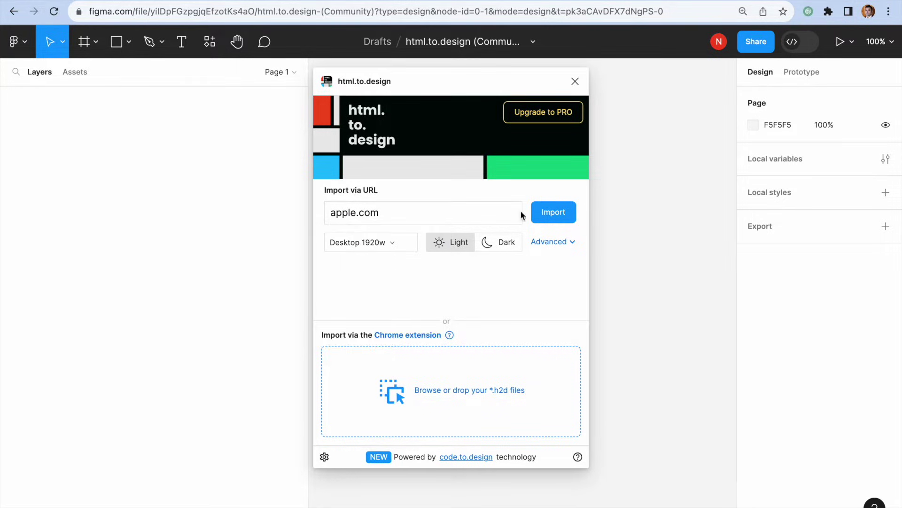
{"action": "left_click", "coordinate": [562, 215]}
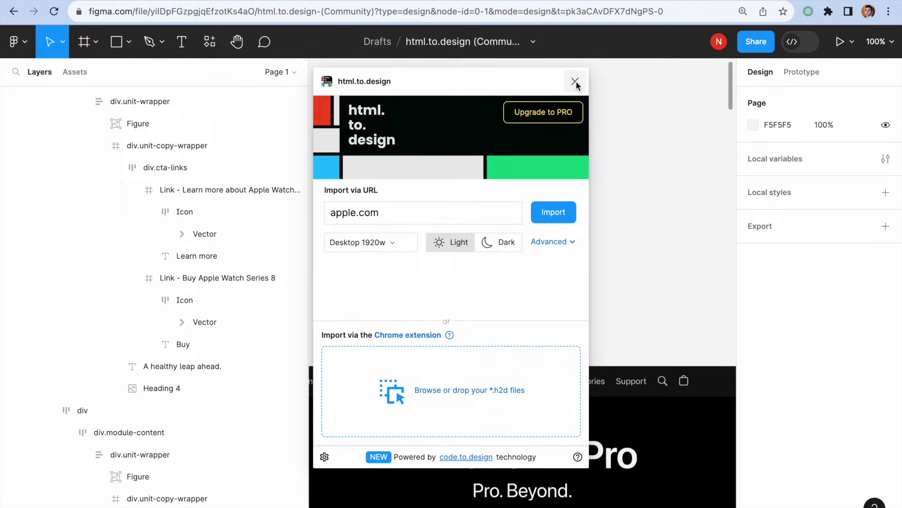
Close html.to.design after the import and scroll through the imported apple.com desktop frame.
{"action": "left_click", "coordinate": [576, 81]}
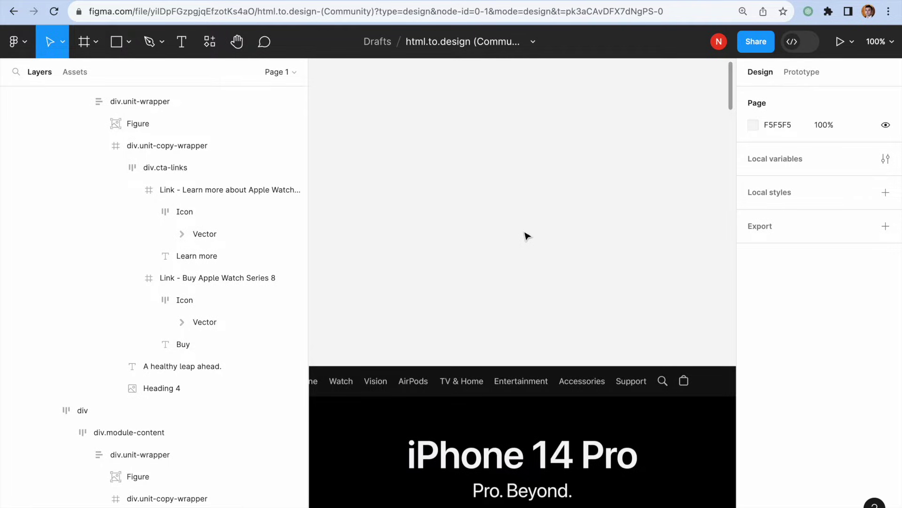
{"action": "scroll", "coordinate": [526, 235], "scroll_direction": "down", "scroll_amount": 5}
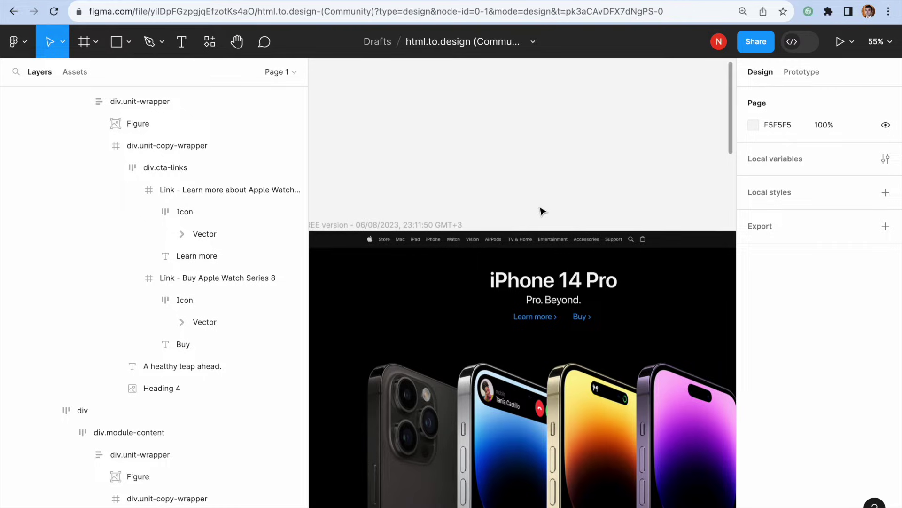
{"action": "scroll", "coordinate": [542, 211], "scroll_direction": "down", "scroll_amount": 3}
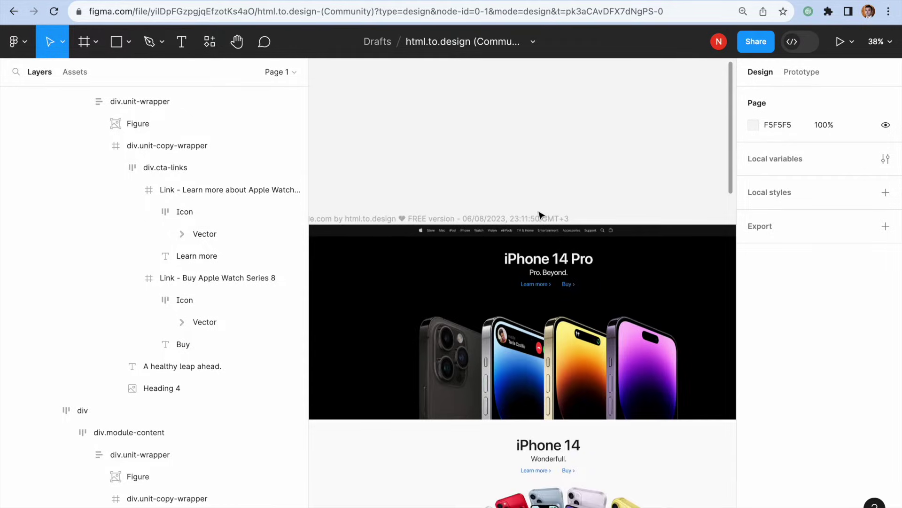
{"action": "scroll", "coordinate": [541, 215], "scroll_direction": "down", "scroll_amount": 3}
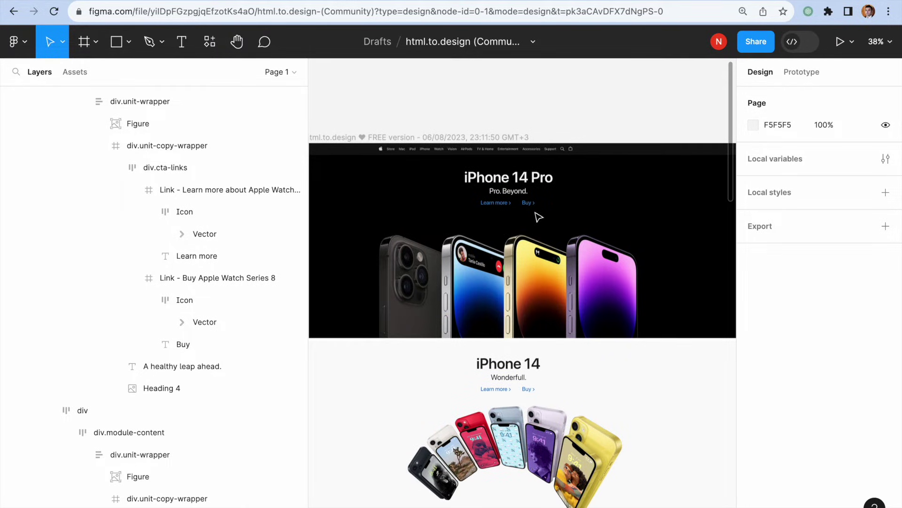
{"action": "scroll", "coordinate": [148, 216], "scroll_direction": "down", "scroll_amount": 10}
{"action": "scroll", "coordinate": [148, 213], "scroll_direction": "up", "scroll_amount": 10}
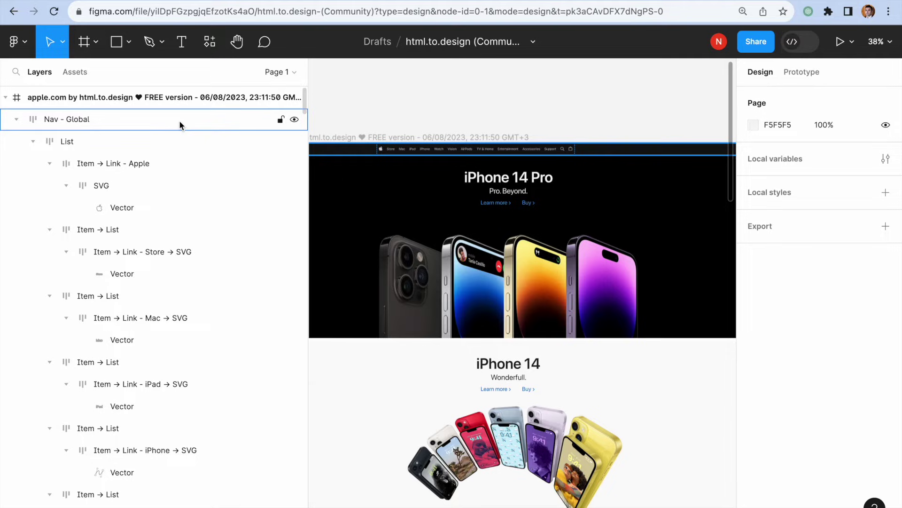
{"action": "left_click", "coordinate": [32, 141]}
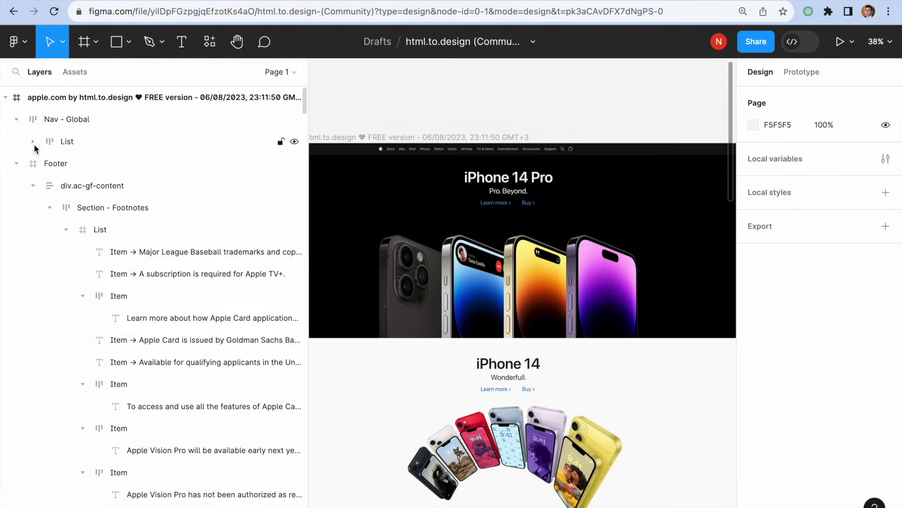
{"action": "left_click", "coordinate": [33, 142]}
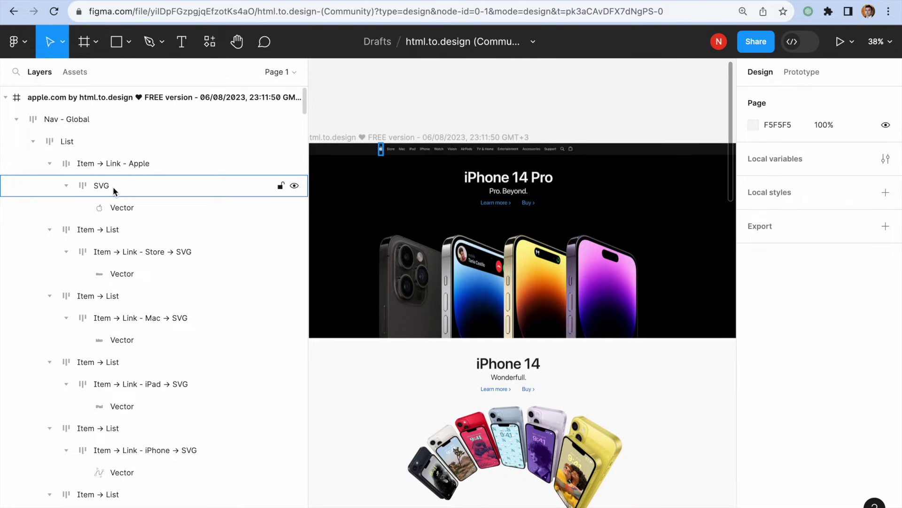
{"action": "scroll", "coordinate": [417, 129], "scroll_direction": "up", "scroll_amount": 8}
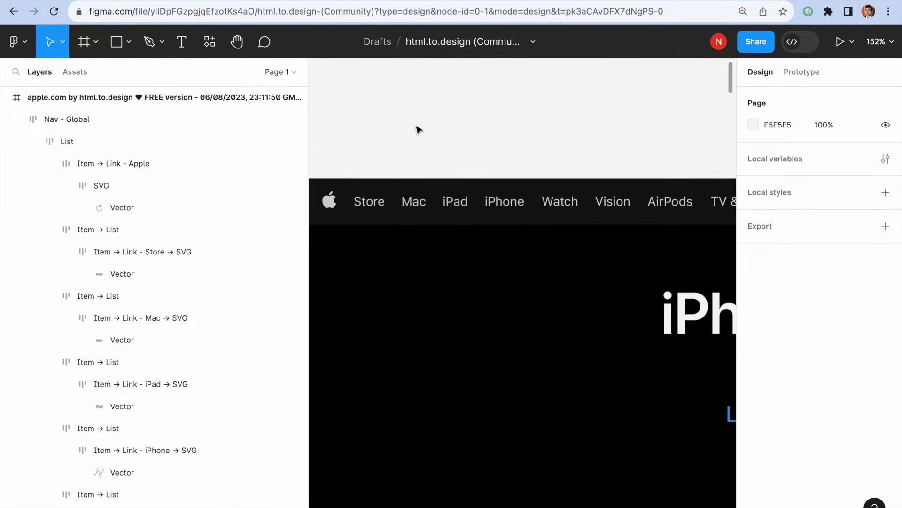
{"action": "scroll", "coordinate": [417, 128], "scroll_direction": "left", "scroll_amount": 1}
{"action": "double_click", "coordinate": [360, 208]}
{"action": "double_click", "coordinate": [360, 208]}
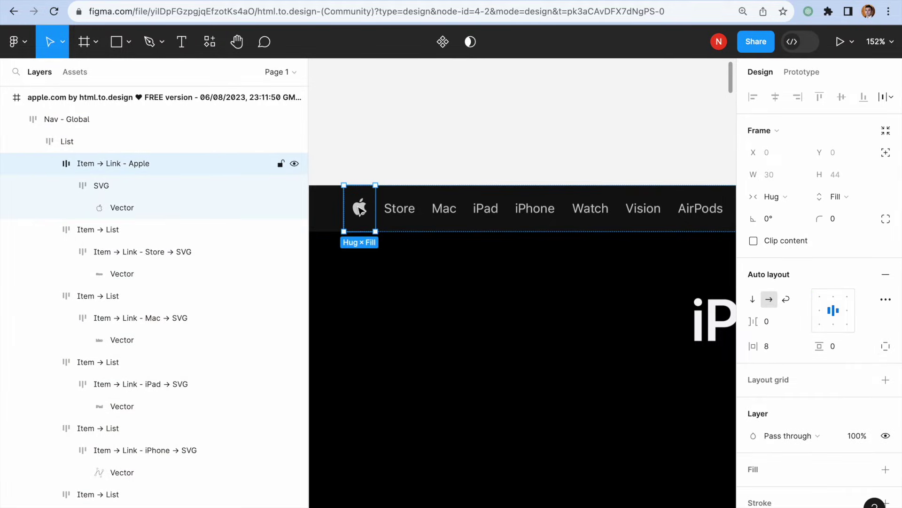
{"action": "left_click", "coordinate": [137, 214]}
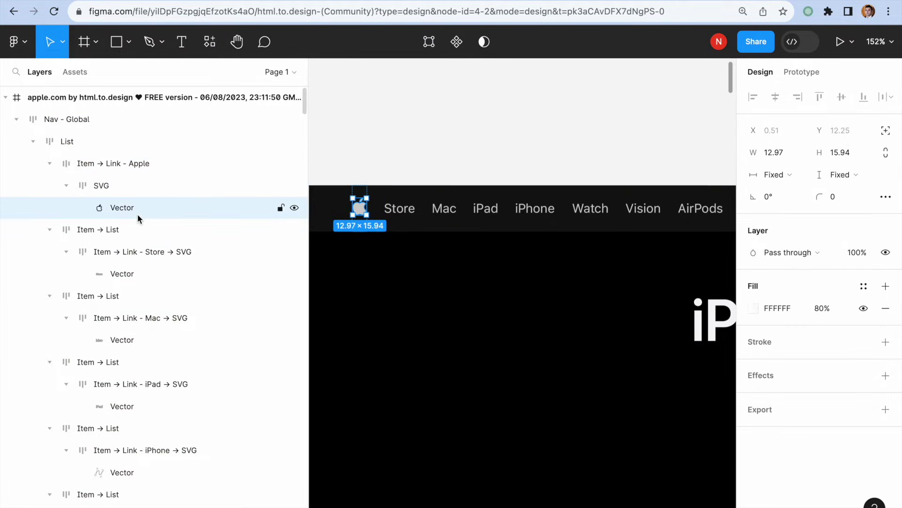
{"action": "left_click", "coordinate": [425, 143]}
{"action": "scroll", "coordinate": [364, 161], "scroll_direction": "down", "scroll_amount": 5}
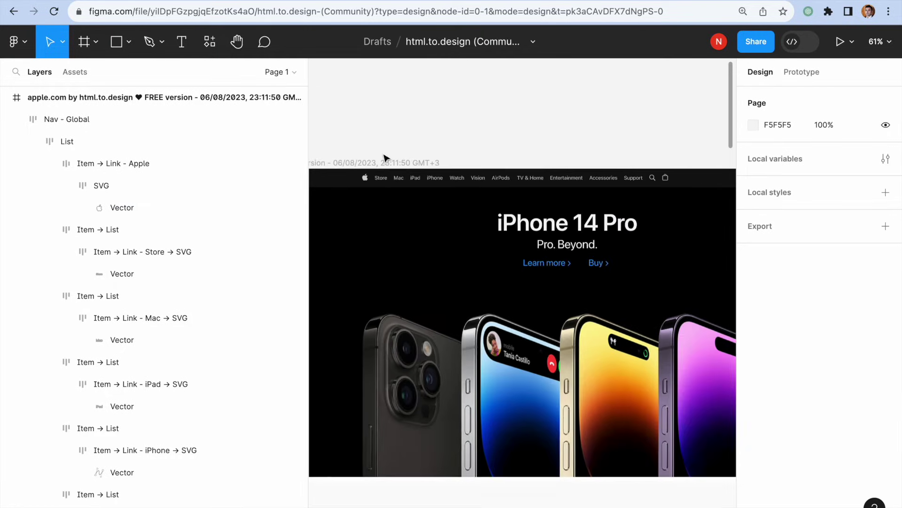
Drill down through the iPhone 14 section to its heading text and start editing it.
{"action": "scroll", "coordinate": [384, 157], "scroll_direction": "down", "scroll_amount": 5}
{"action": "scroll", "coordinate": [384, 157], "scroll_direction": "down", "scroll_amount": 2}
{"action": "double_click", "coordinate": [507, 240]}
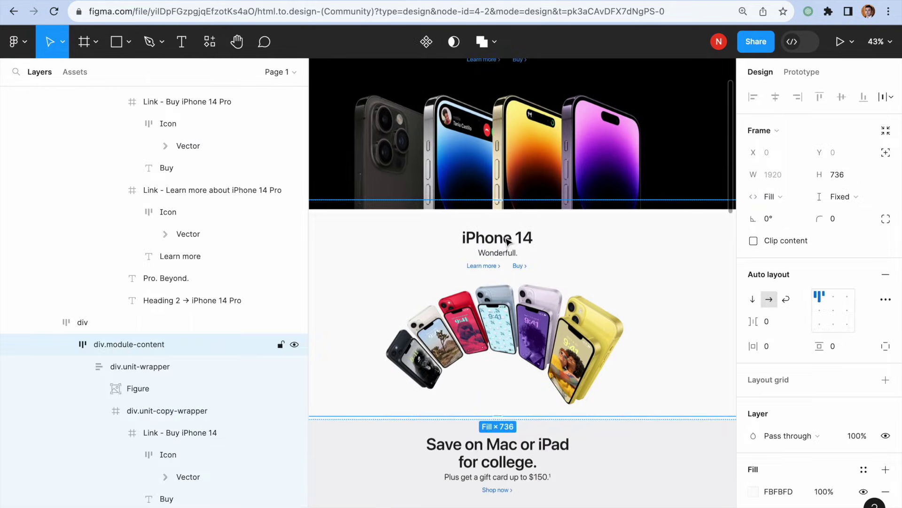
{"action": "double_click", "coordinate": [508, 240]}
{"action": "double_click", "coordinate": [508, 241]}
{"action": "double_click", "coordinate": [508, 241]}
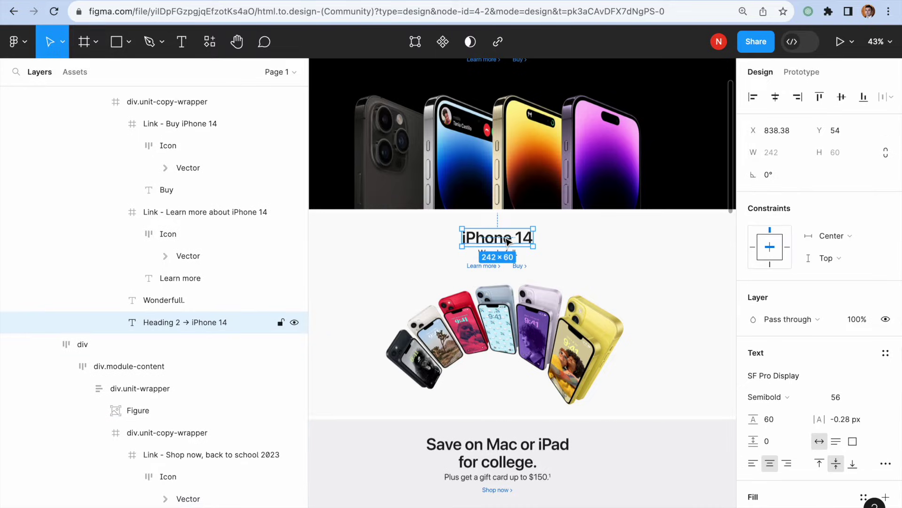
{"action": "double_click", "coordinate": [507, 240]}
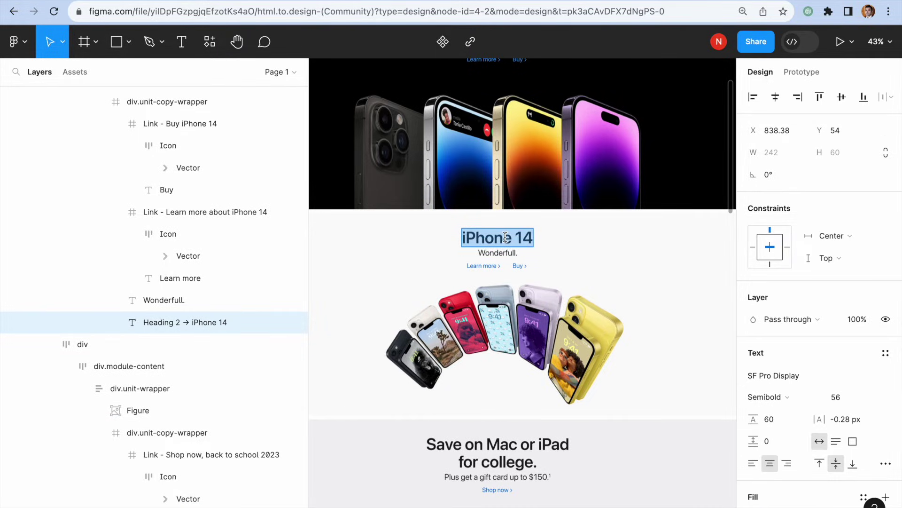
Replace the number 14 with 15 so the heading reads 'iPhone 15'.
{"action": "scroll", "coordinate": [505, 237], "scroll_direction": "up", "scroll_amount": 5}
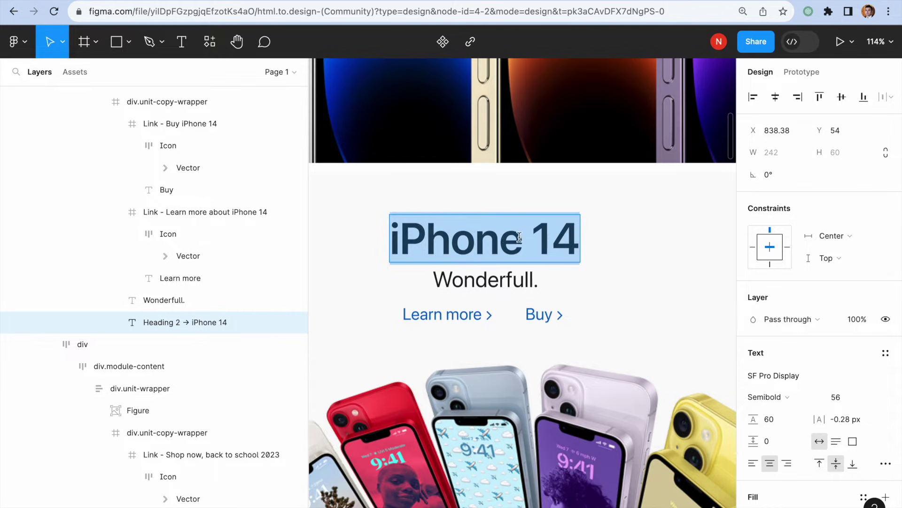
{"action": "double_click", "coordinate": [547, 244]}
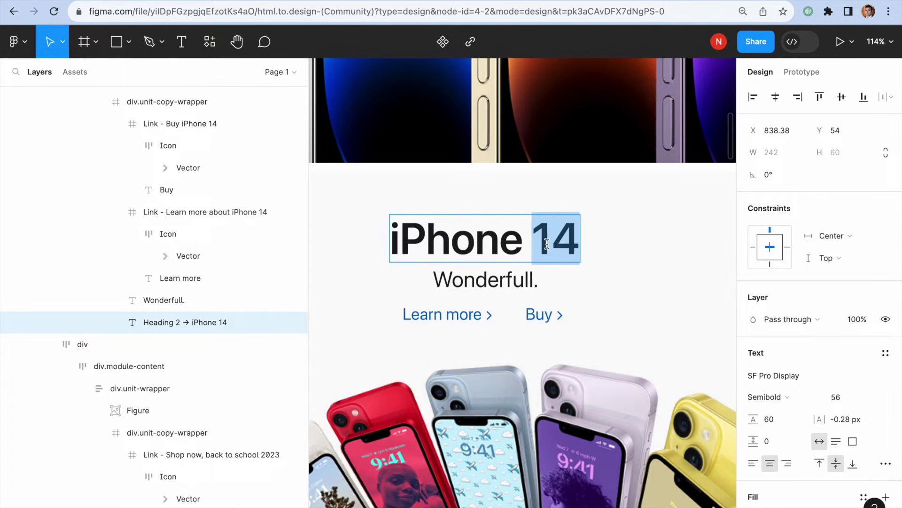
{"action": "type", "text": "15"}
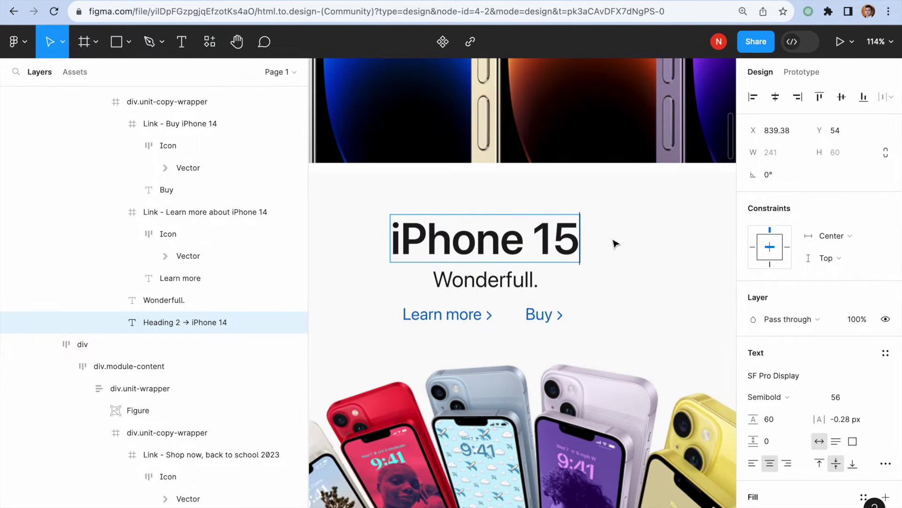
{"action": "key", "text": "Escape"}
{"action": "scroll", "coordinate": [621, 241], "scroll_direction": "down", "scroll_amount": 10}
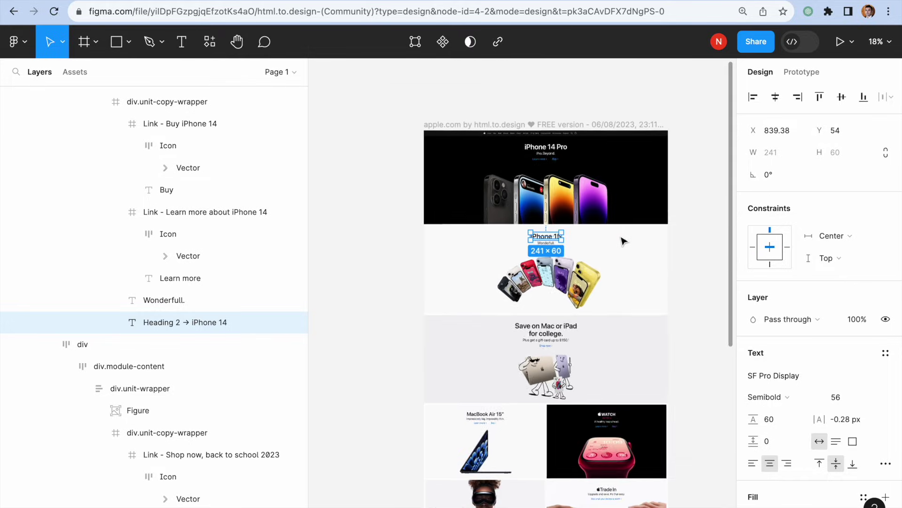
{"action": "scroll", "coordinate": [621, 241], "scroll_direction": "right", "scroll_amount": 3}
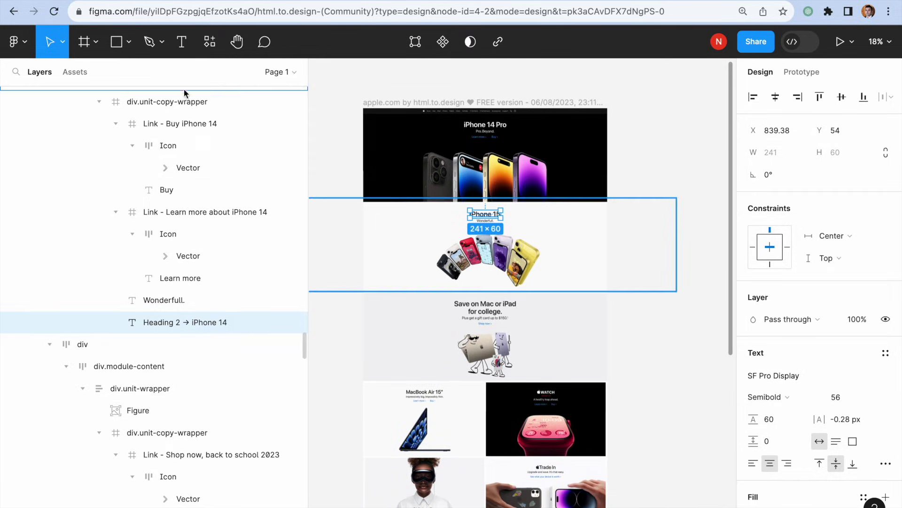
Rerun html.to.design to import apple.com at Phone 390w, then close the plugin window.
{"action": "left_click", "coordinate": [64, 43]}
{"action": "left_click", "coordinate": [64, 47]}
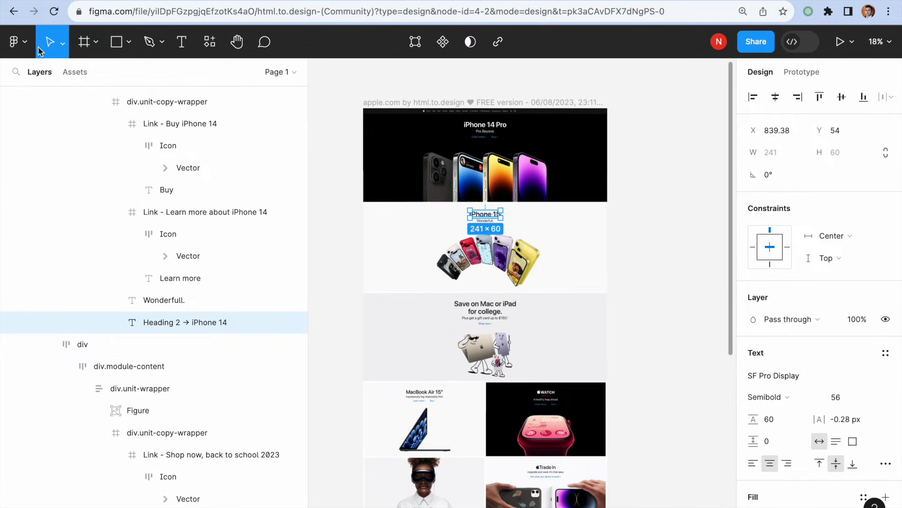
{"action": "left_click", "coordinate": [15, 42]}
{"action": "mouse_move", "coordinate": [95, 263]}
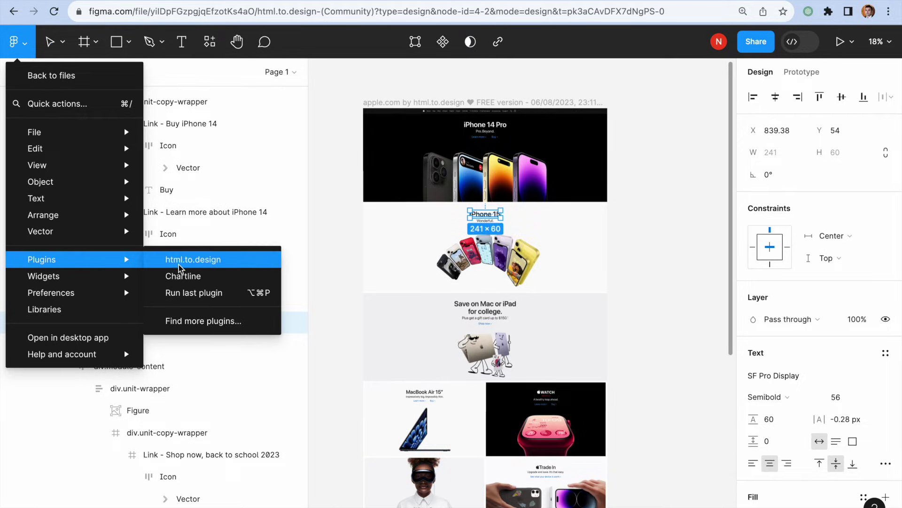
{"action": "left_click", "coordinate": [194, 262]}
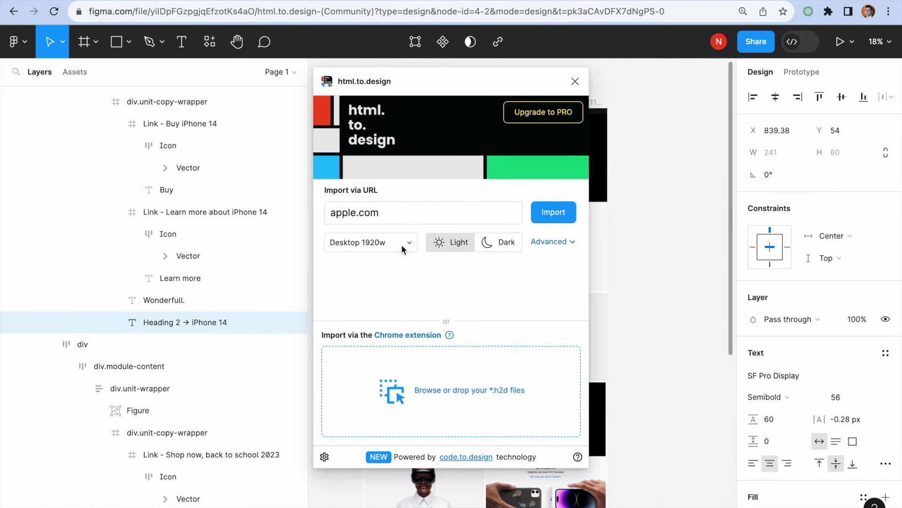
{"action": "left_click", "coordinate": [403, 245]}
{"action": "left_click", "coordinate": [400, 308]}
{"action": "left_click", "coordinate": [554, 215]}
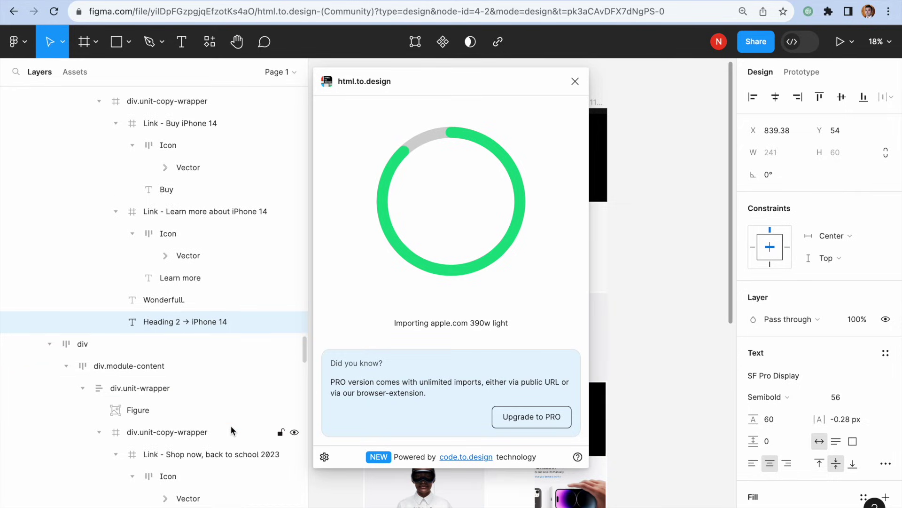
{"action": "scroll", "coordinate": [230, 425], "scroll_direction": "down", "scroll_amount": 2}
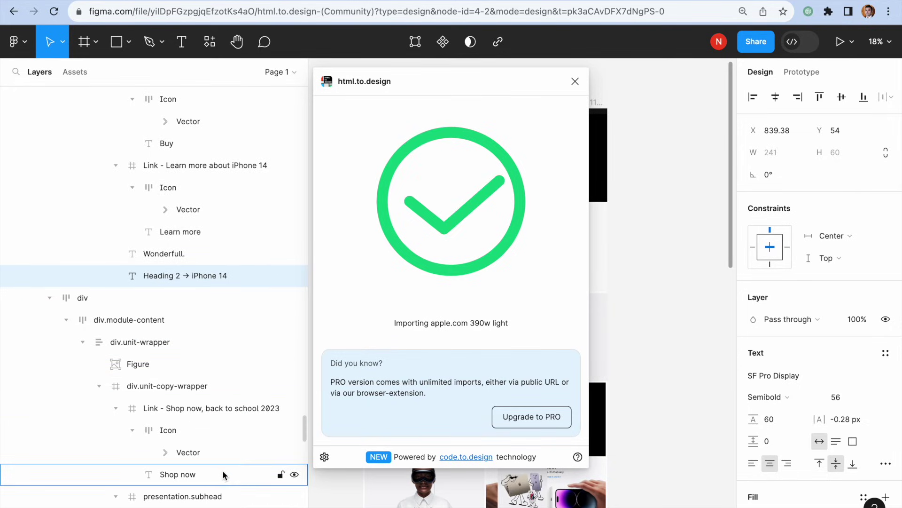
{"action": "left_click", "coordinate": [575, 82]}
Move the 390 × 6348.16 phone frame to the right of the desktop frame.
{"action": "left_click", "coordinate": [191, 472]}
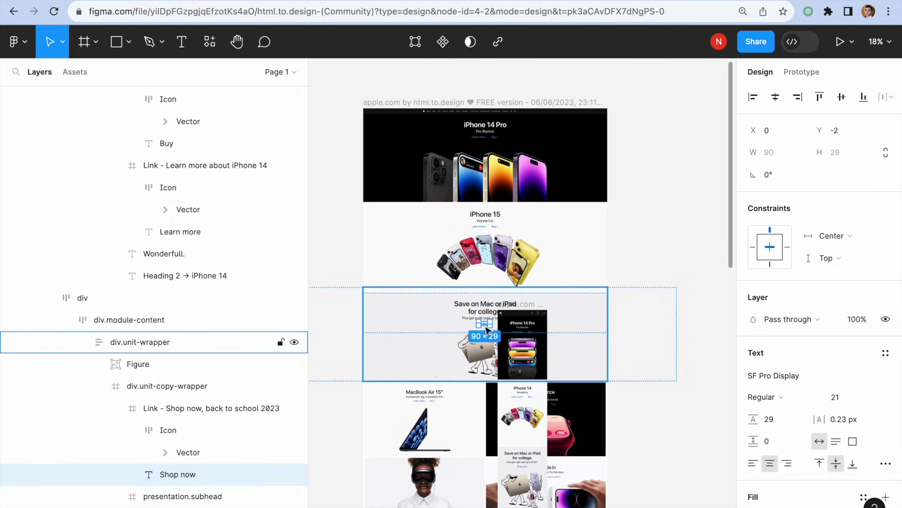
{"action": "scroll", "coordinate": [509, 295], "scroll_direction": "up", "scroll_amount": 2}
{"action": "scroll", "coordinate": [470, 423], "scroll_direction": "down", "scroll_amount": 2}
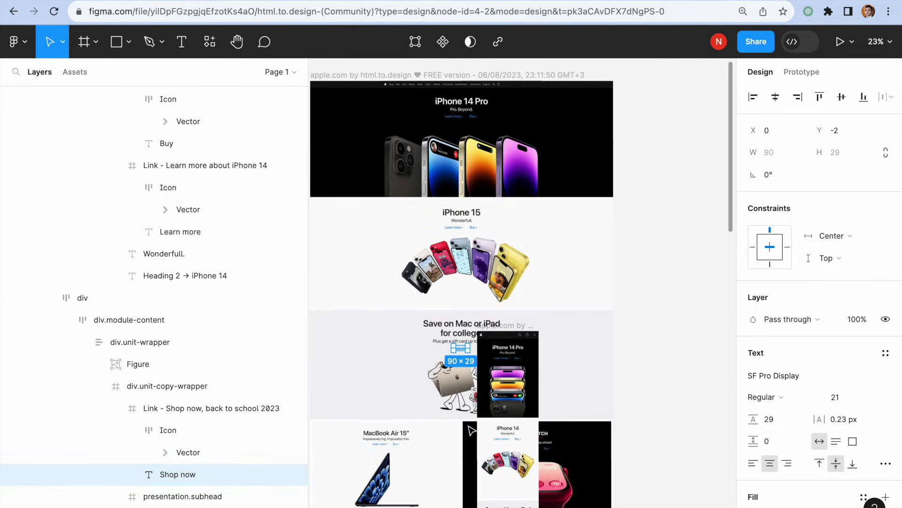
{"action": "scroll", "coordinate": [471, 360], "scroll_direction": "up", "scroll_amount": 10}
{"action": "scroll", "coordinate": [454, 325], "scroll_direction": "up", "scroll_amount": 4}
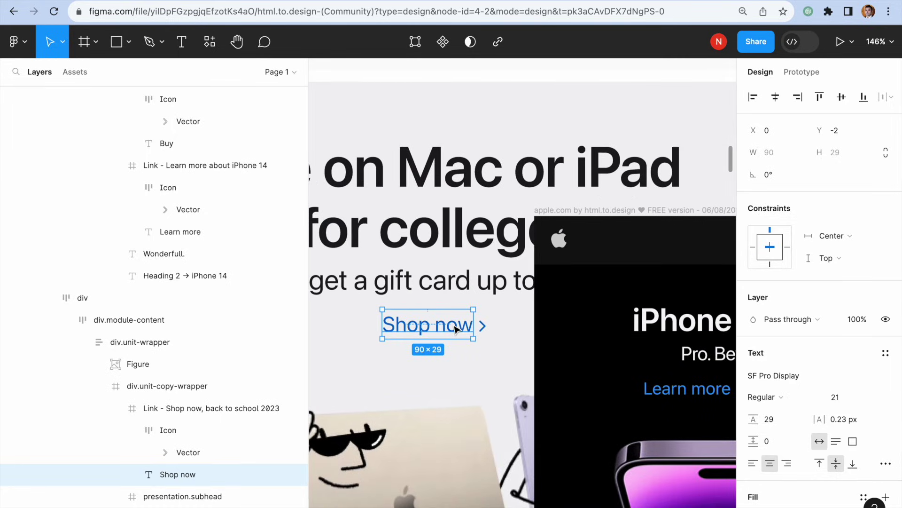
{"action": "scroll", "coordinate": [455, 328], "scroll_direction": "down", "scroll_amount": 10}
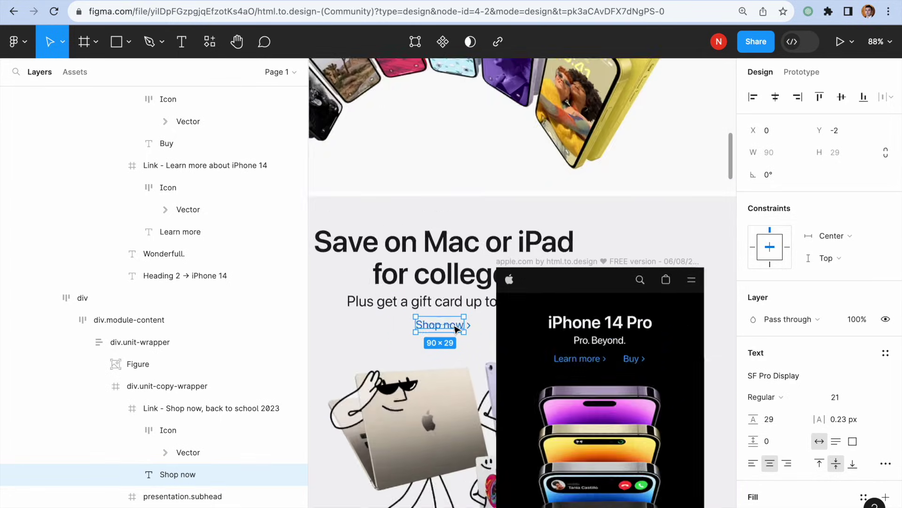
{"action": "left_click_drag", "start_coordinate": [414, 271], "coordinate": [657, 98]}
{"action": "scroll", "coordinate": [571, 90], "scroll_direction": "right", "scroll_amount": 5}
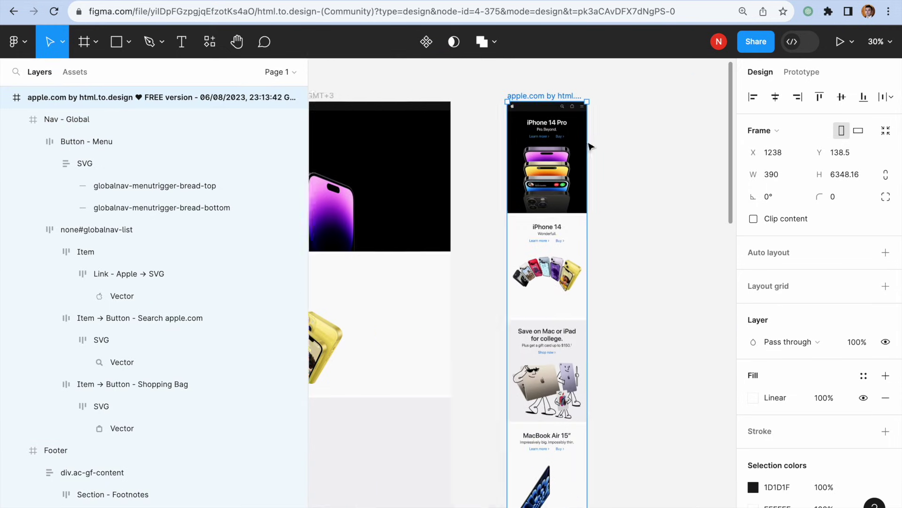
{"action": "scroll", "coordinate": [491, 134], "scroll_direction": "up", "scroll_amount": 5}
{"action": "scroll", "coordinate": [491, 134], "scroll_direction": "up", "scroll_amount": 5}
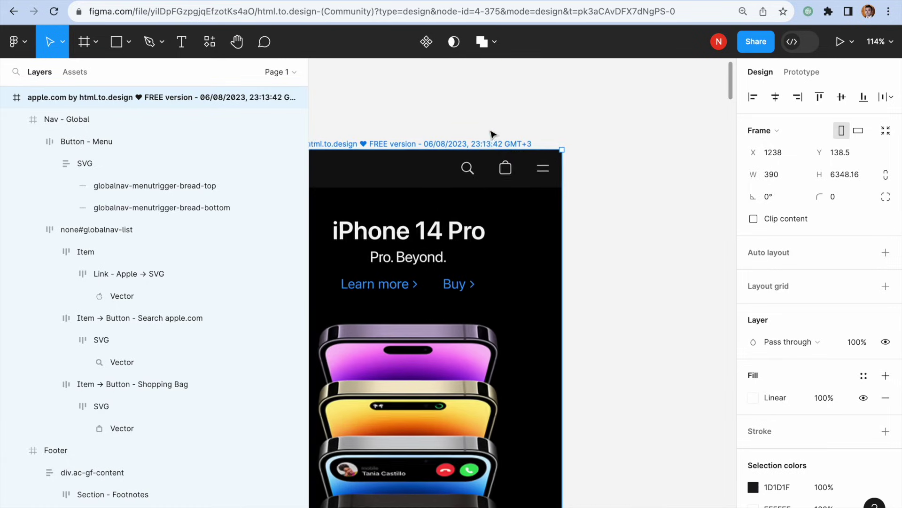
{"action": "scroll", "coordinate": [475, 145], "scroll_direction": "left", "scroll_amount": 3}
{"action": "left_click", "coordinate": [349, 207]}
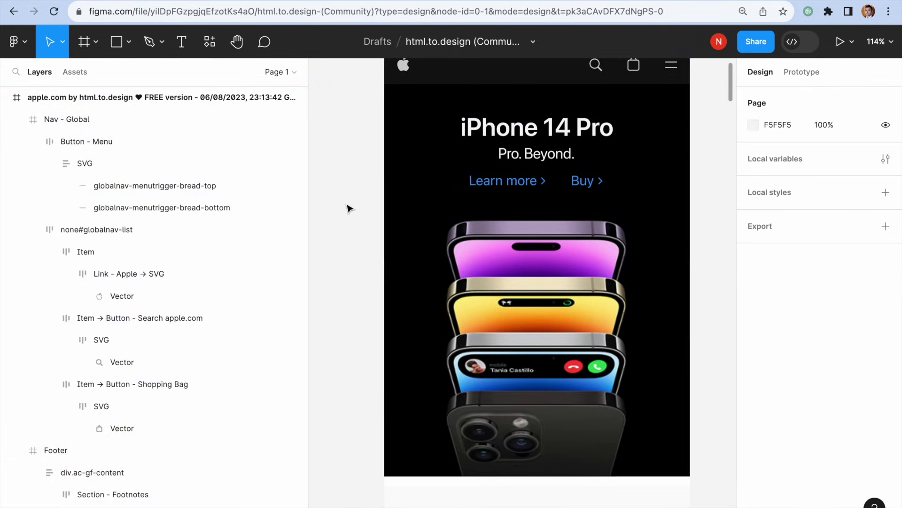
{"action": "scroll", "coordinate": [348, 208], "scroll_direction": "down", "scroll_amount": 5}
{"action": "scroll", "coordinate": [349, 208], "scroll_direction": "down", "scroll_amount": 1}
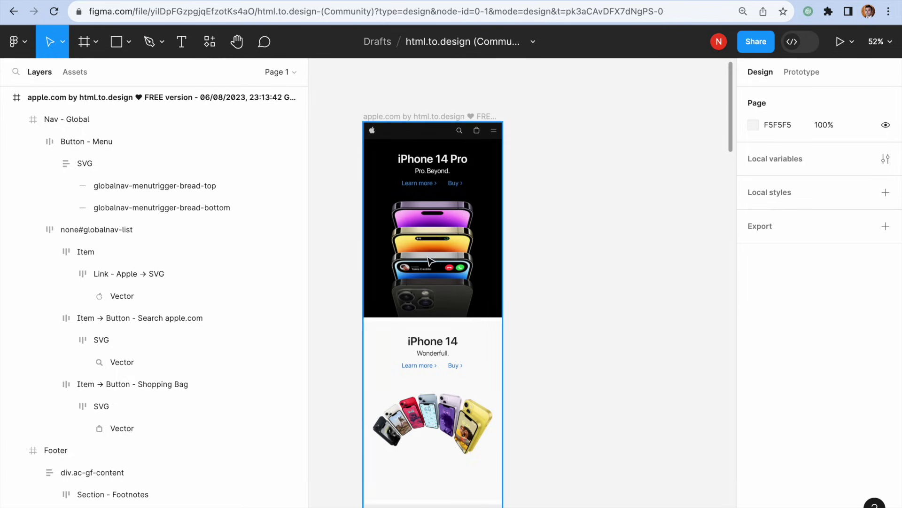
{"action": "scroll", "coordinate": [381, 221], "scroll_direction": "up", "scroll_amount": 2}
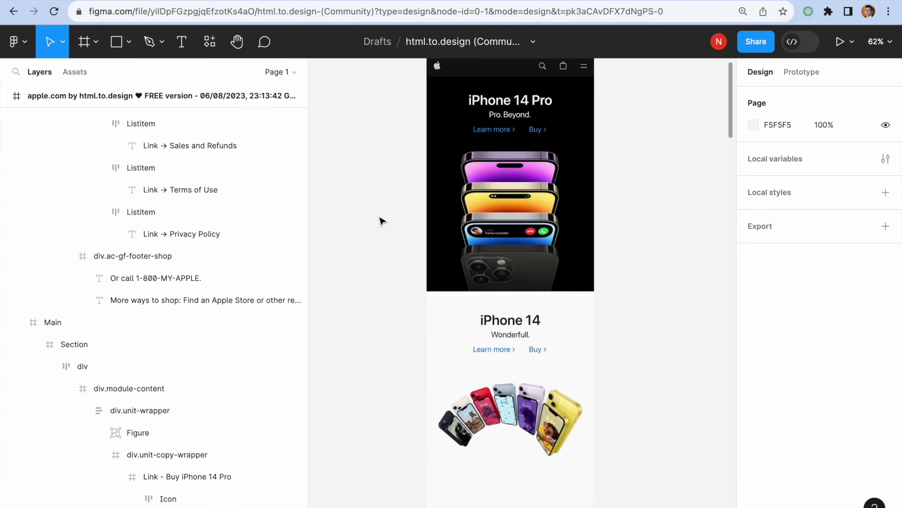
{"action": "scroll", "coordinate": [382, 221], "scroll_direction": "down", "scroll_amount": 3}
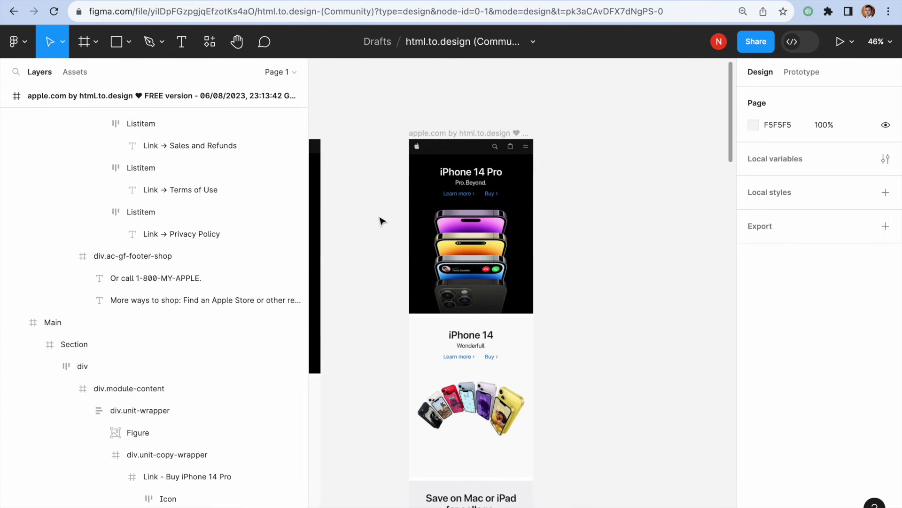
{"action": "scroll", "coordinate": [382, 221], "scroll_direction": "down", "scroll_amount": 15}
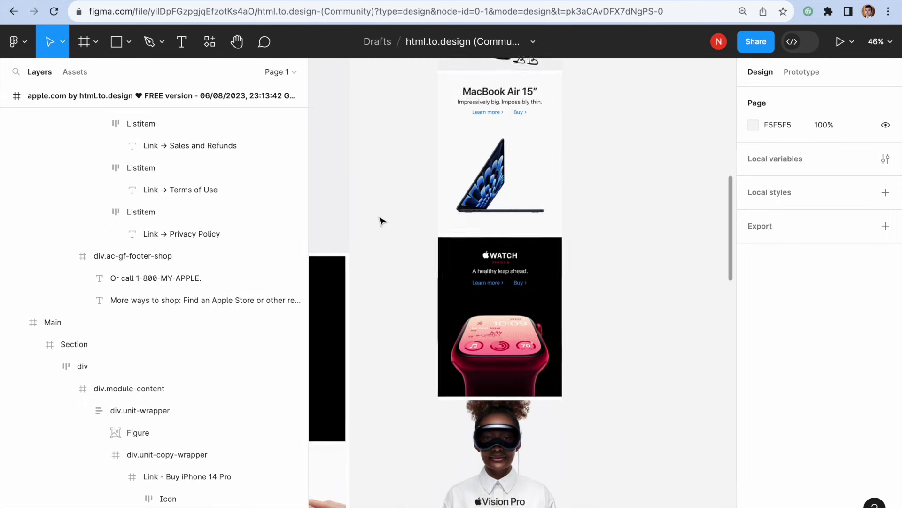
{"action": "scroll", "coordinate": [382, 221], "scroll_direction": "down", "scroll_amount": 12}
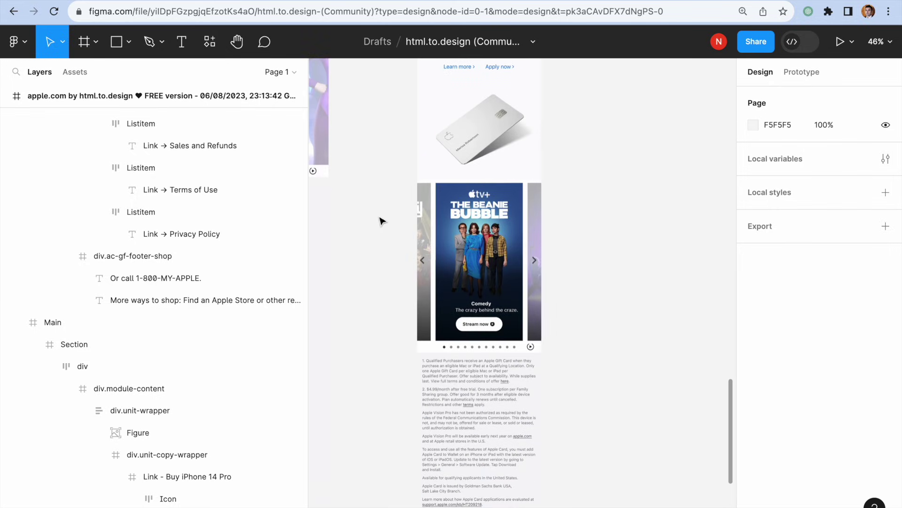